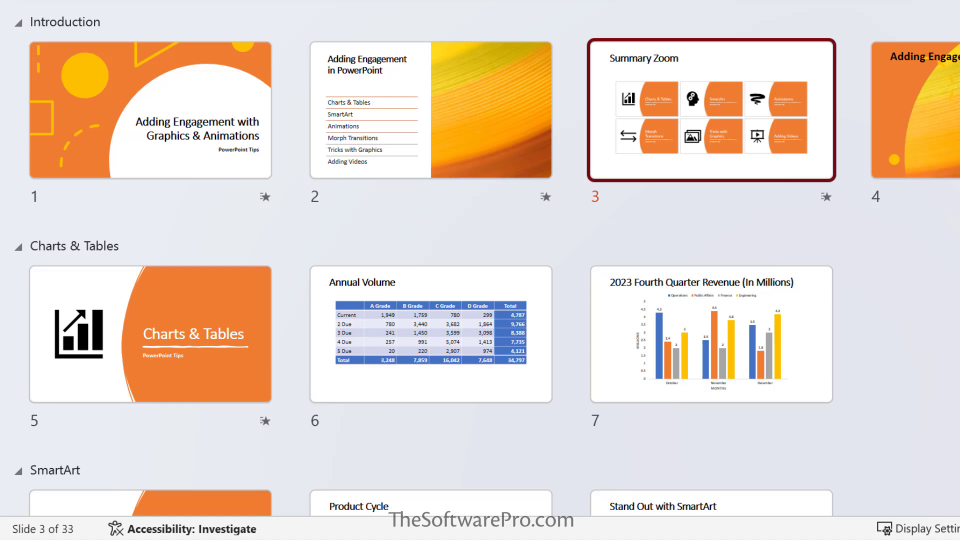
- Scroll through the deck, then choose Insert > Links > Zoom to reach Summary Zoom
{"action": "scroll", "coordinate": [172, 306], "scroll_direction": "down", "scroll_amount": 3}
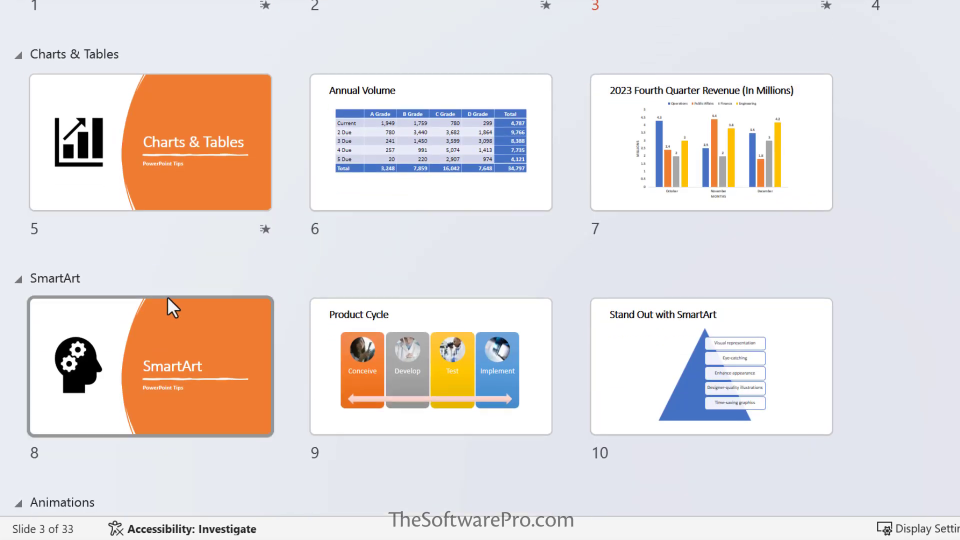
{"action": "scroll", "coordinate": [154, 325], "scroll_direction": "down", "scroll_amount": 3}
{"action": "scroll", "coordinate": [154, 320], "scroll_direction": "down", "scroll_amount": 3}
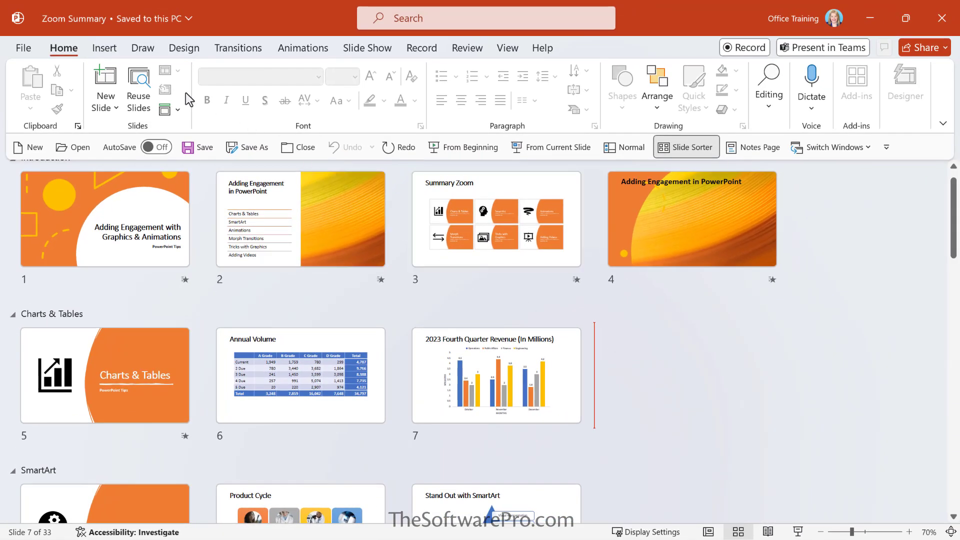
{"action": "left_click", "coordinate": [104, 48]}
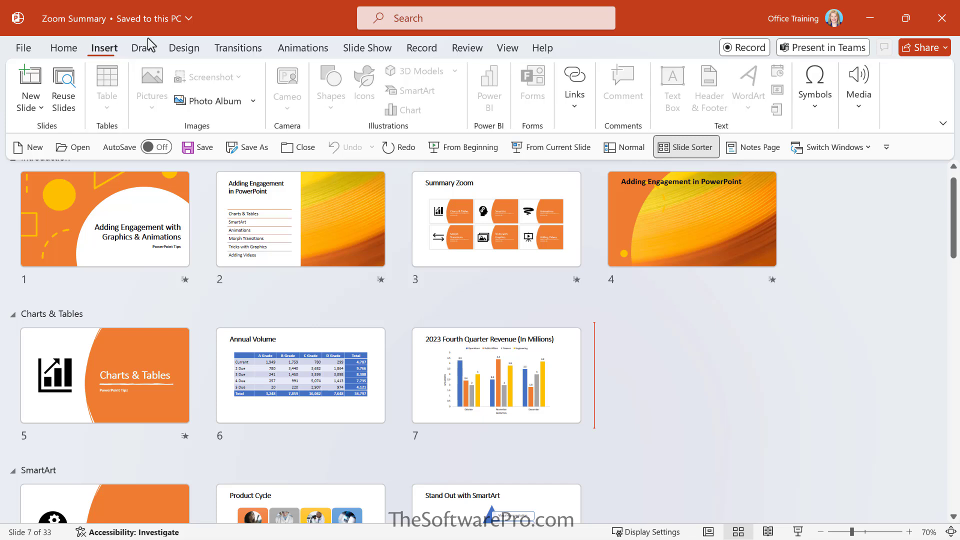
{"action": "left_click", "coordinate": [573, 110]}
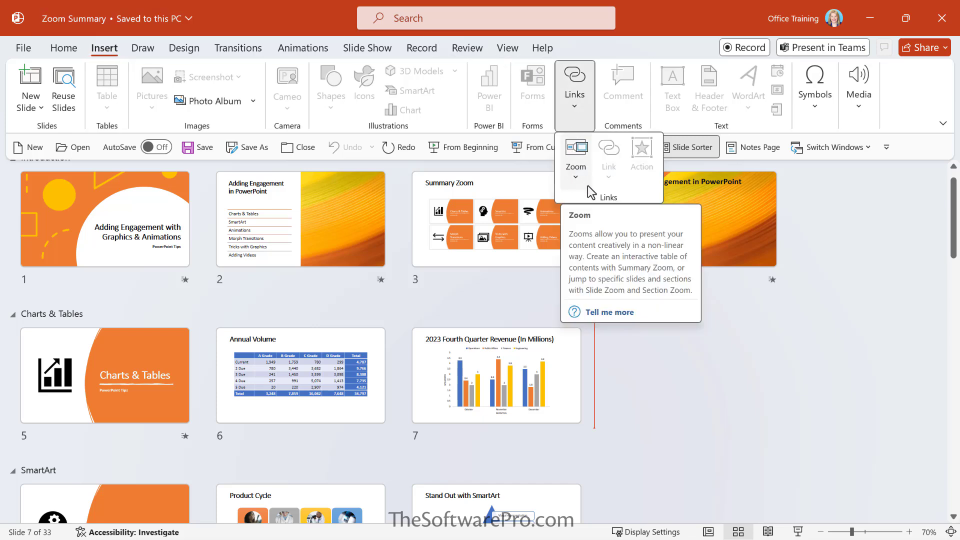
{"action": "left_click", "coordinate": [576, 178]}
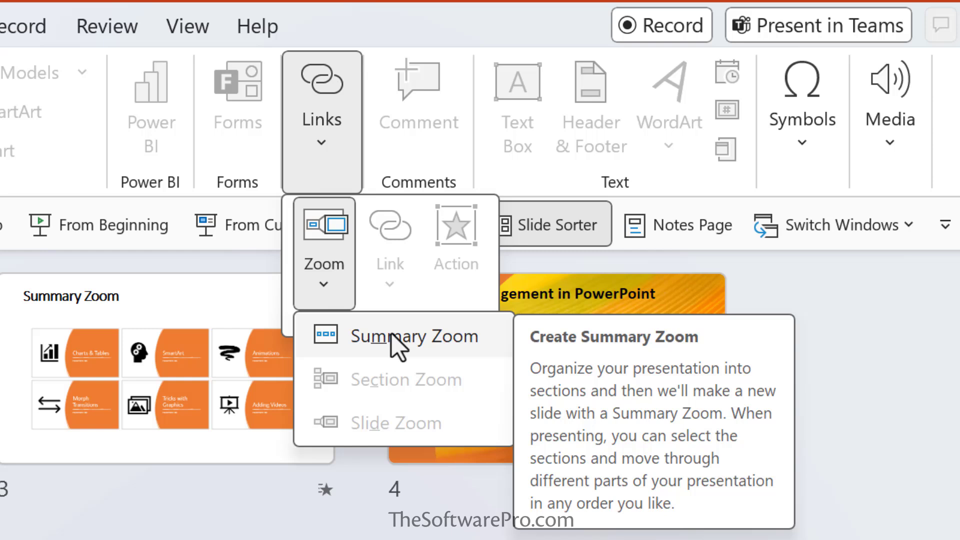
- Start a Summary Zoom and untick slide 1, leaving six section slides selected
{"action": "left_click", "coordinate": [391, 332]}
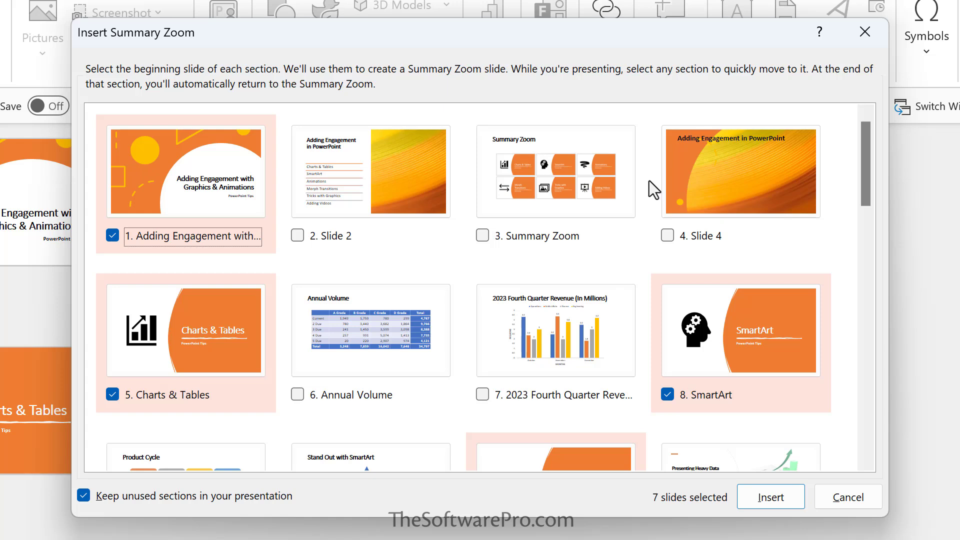
{"action": "left_click", "coordinate": [110, 236]}
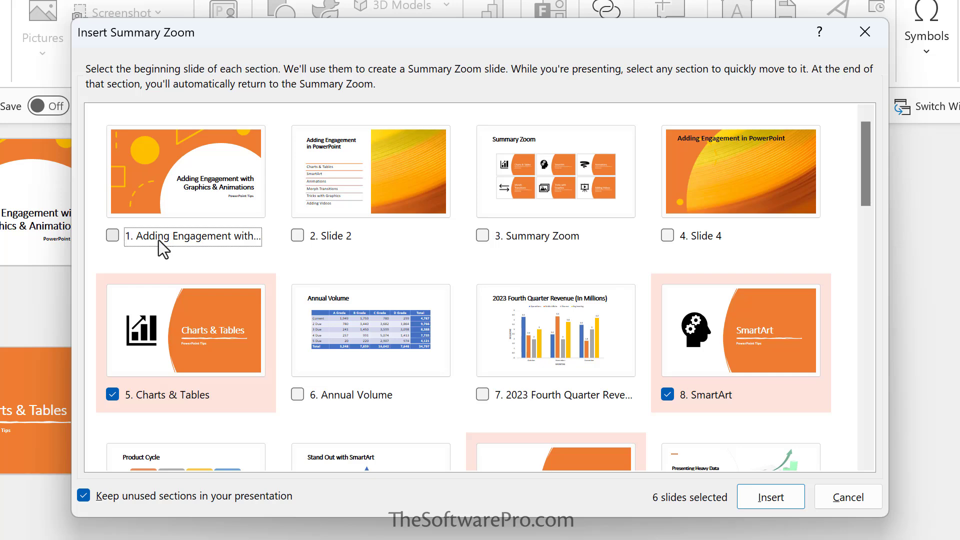
- Review the six checked section slides and insert them as a new Summary Zoom slide
{"action": "scroll", "coordinate": [270, 252], "scroll_direction": "down", "scroll_amount": 2}
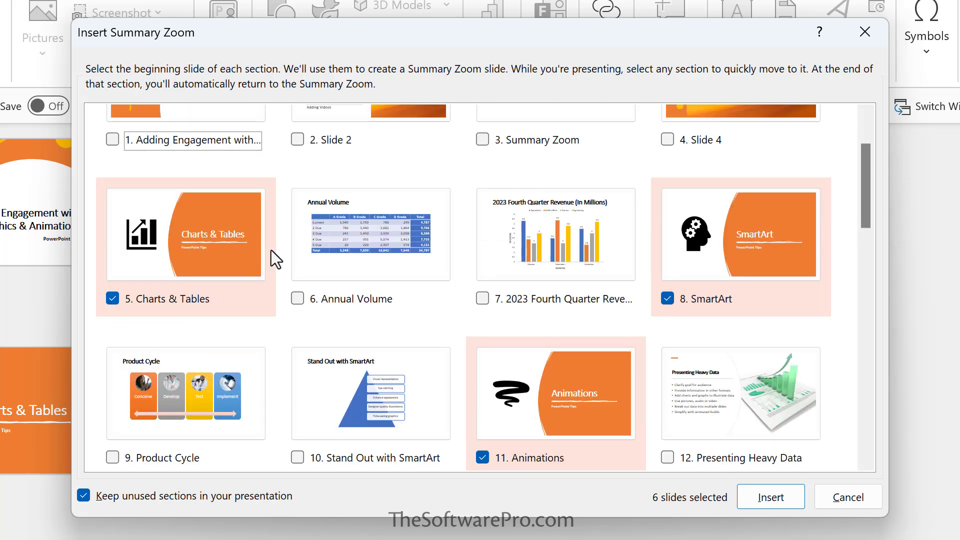
{"action": "scroll", "coordinate": [271, 250], "scroll_direction": "down", "scroll_amount": 1}
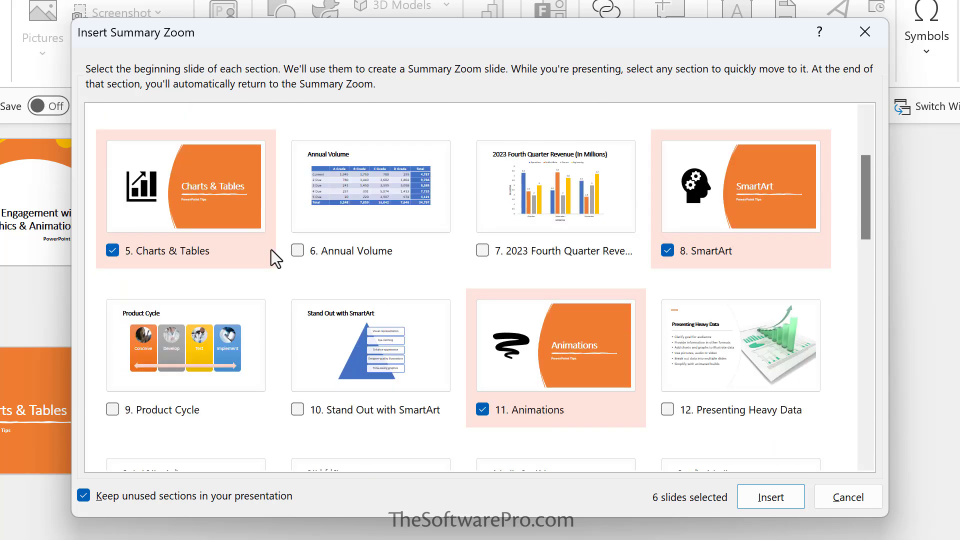
{"action": "scroll", "coordinate": [271, 250], "scroll_direction": "down", "scroll_amount": 1}
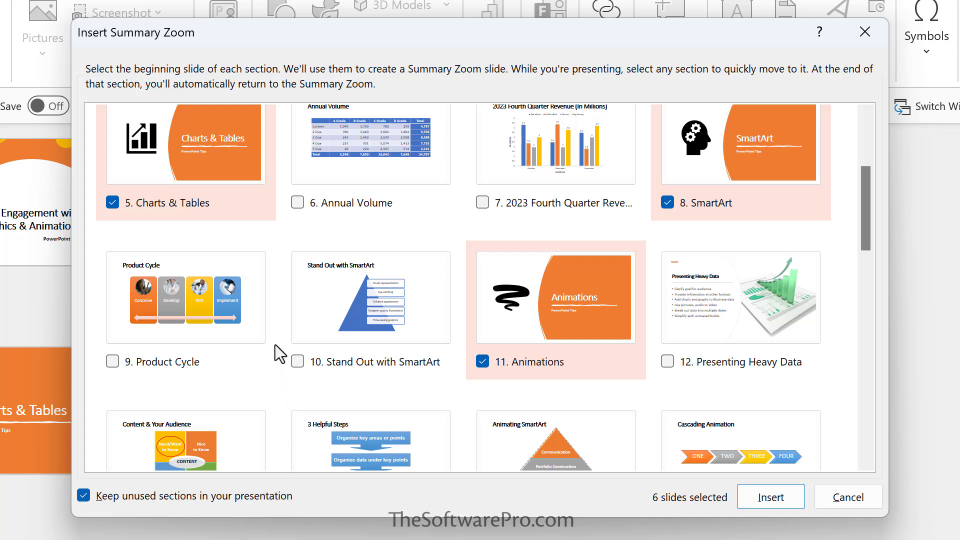
{"action": "scroll", "coordinate": [275, 344], "scroll_direction": "down", "scroll_amount": 5}
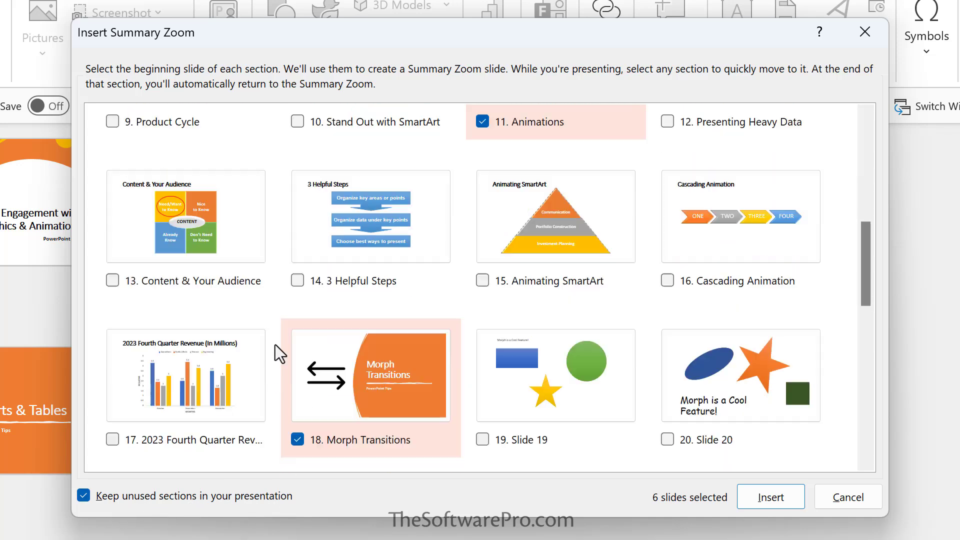
{"action": "scroll", "coordinate": [275, 344], "scroll_direction": "down", "scroll_amount": 5}
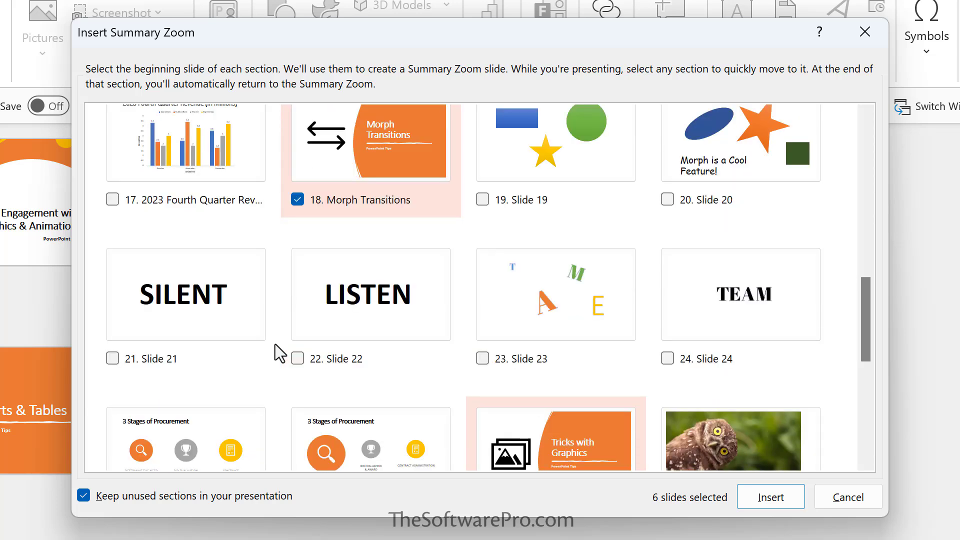
{"action": "scroll", "coordinate": [275, 344], "scroll_direction": "down", "scroll_amount": 2}
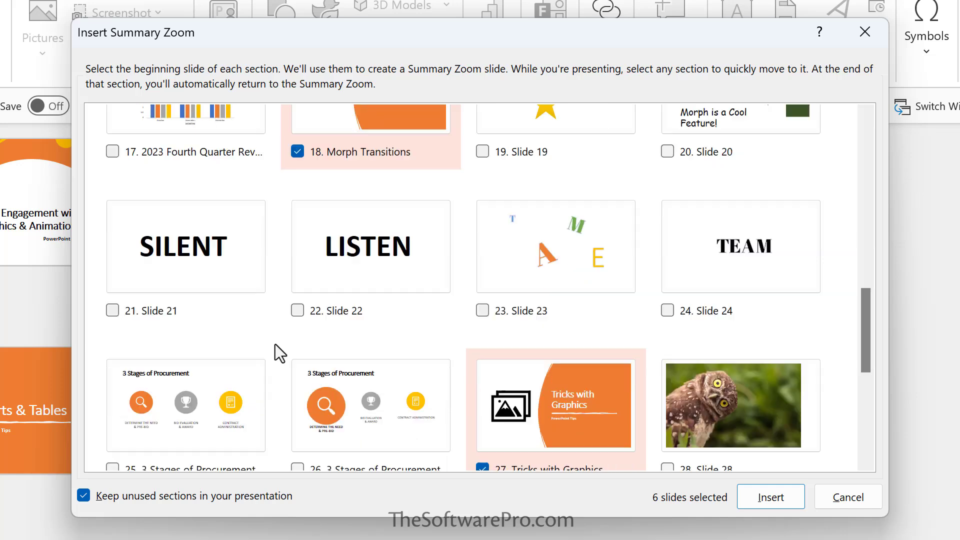
{"action": "scroll", "coordinate": [275, 344], "scroll_direction": "down", "scroll_amount": 3}
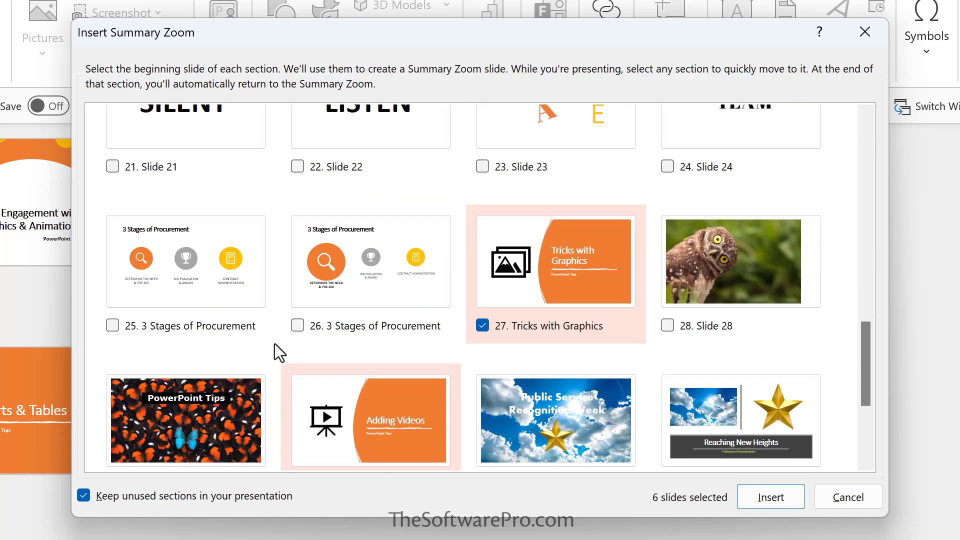
{"action": "scroll", "coordinate": [274, 344], "scroll_direction": "down", "scroll_amount": 1}
{"action": "scroll", "coordinate": [350, 380], "scroll_direction": "down", "scroll_amount": 1}
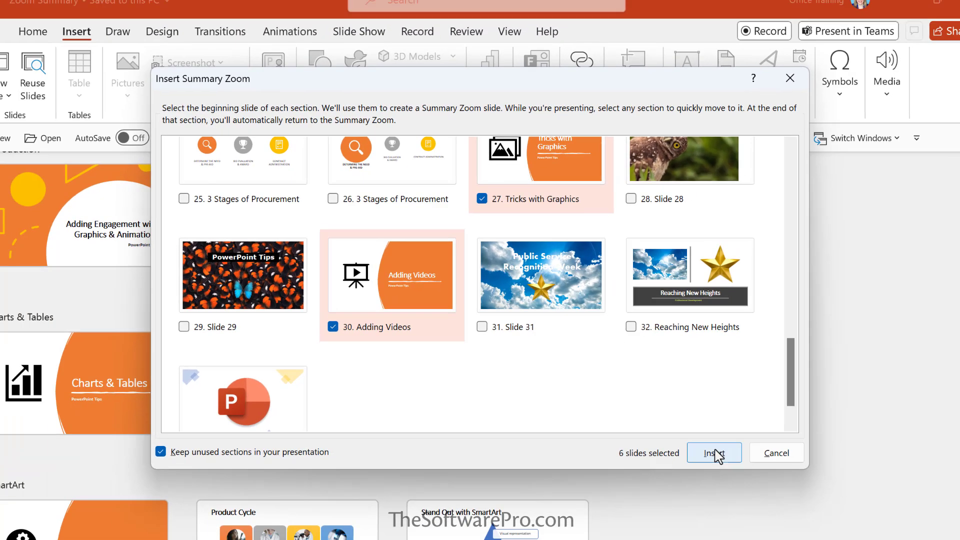
{"action": "left_click", "coordinate": [716, 455]}
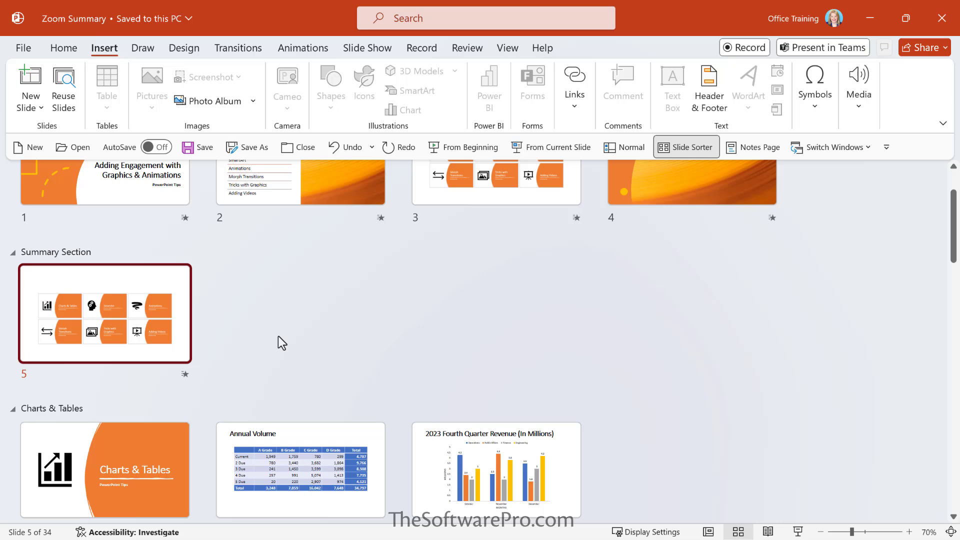
- Select the six zoom tiles on the summary slide and paste them onto slide 4, Adding Engagement in PowerPoint
{"action": "double_click", "coordinate": [86, 312]}
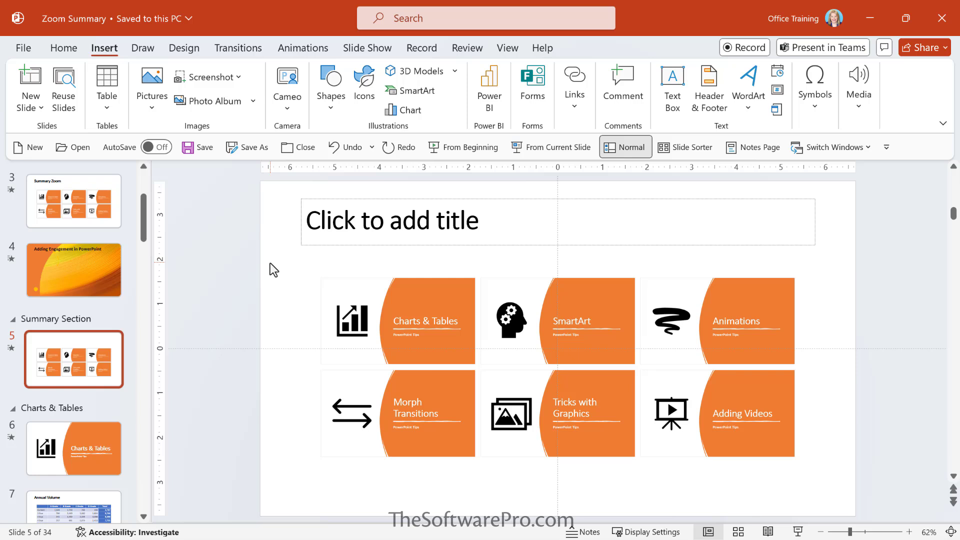
{"action": "left_click_drag", "start_coordinate": [271, 250], "coordinate": [845, 500]}
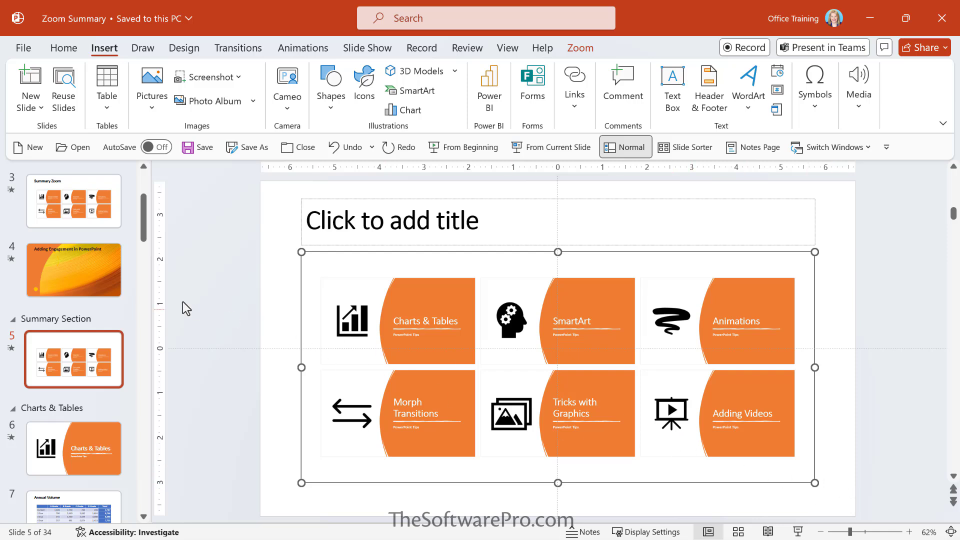
{"action": "left_click", "coordinate": [85, 267]}
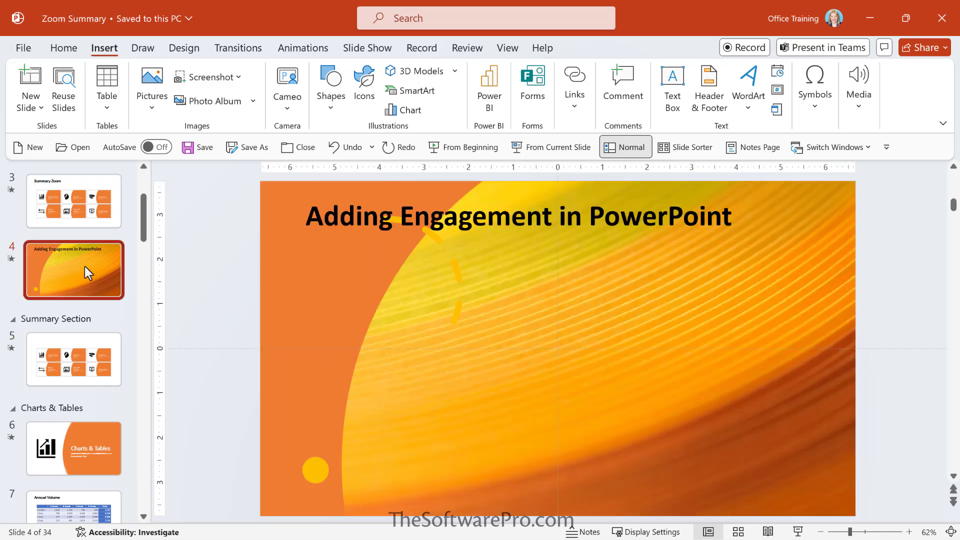
{"action": "key", "text": "ctrl+v"}
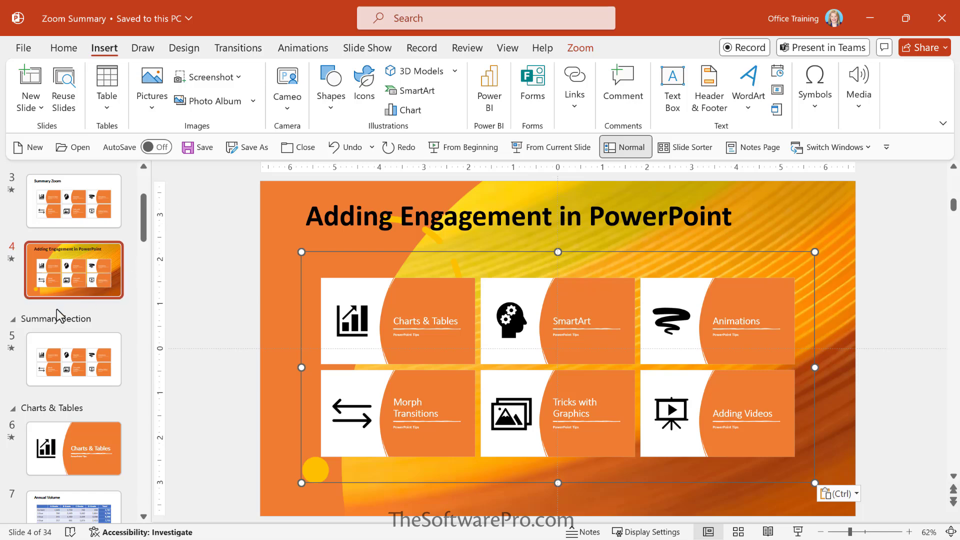
- Remove the Summary Section with its slide, bringing the deck to 33 slides
{"action": "right_click", "coordinate": [50, 324]}
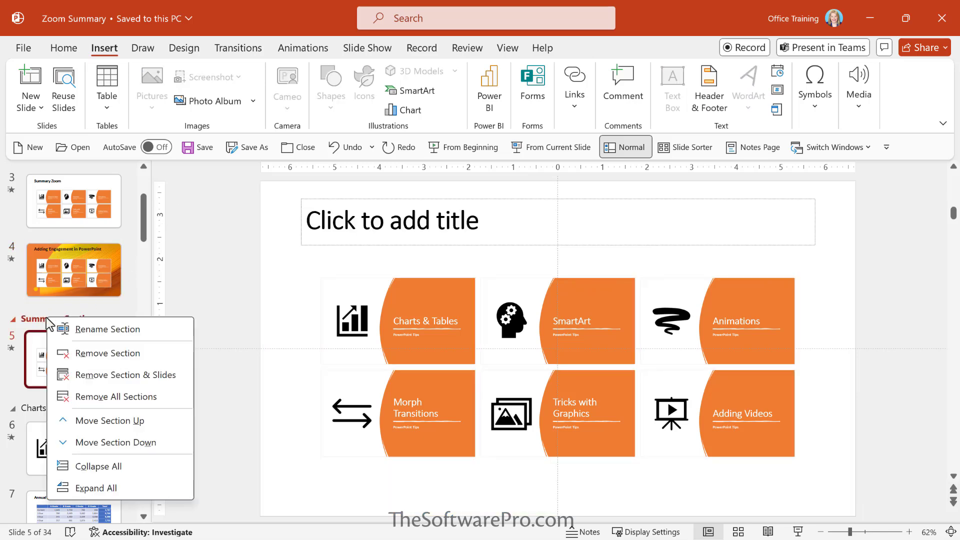
{"action": "left_click", "coordinate": [92, 378]}
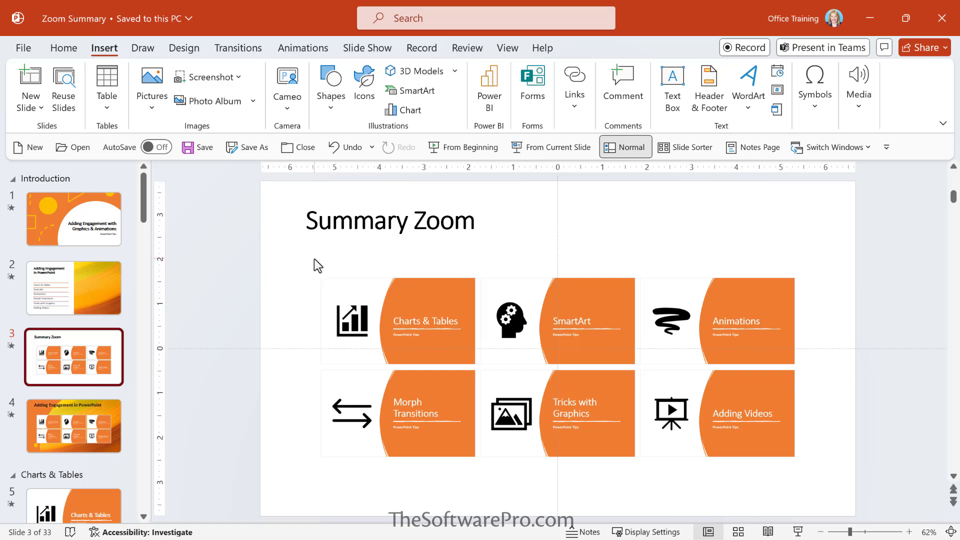
- Edit the slide 3 summary zoom to include Section 1: Introduction, making seven tiles
{"action": "left_click", "coordinate": [481, 258]}
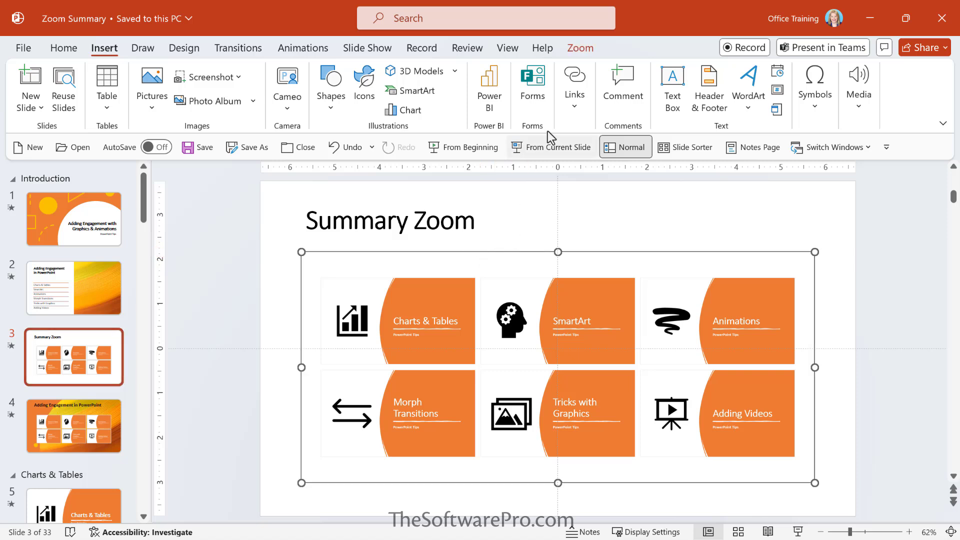
{"action": "left_click", "coordinate": [576, 49]}
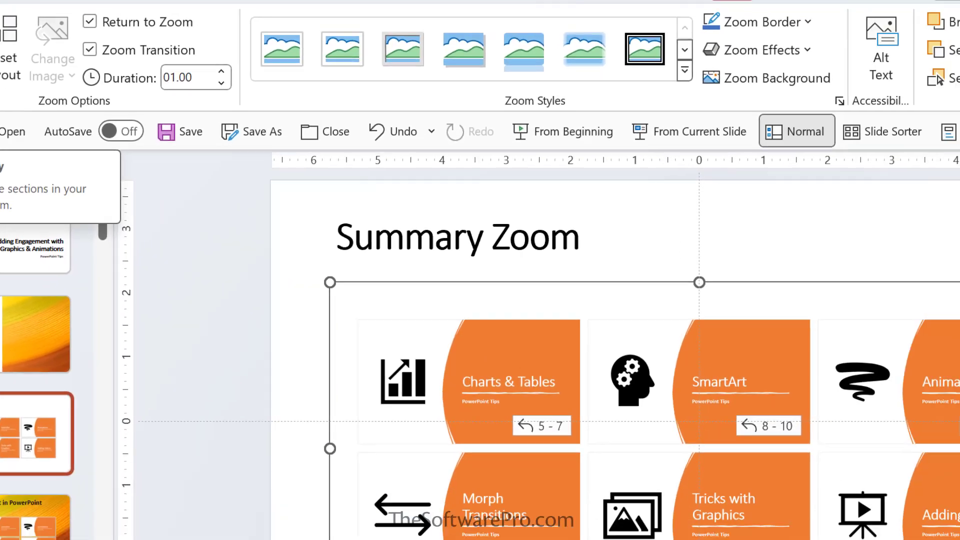
{"action": "left_click", "coordinate": [66, 110]}
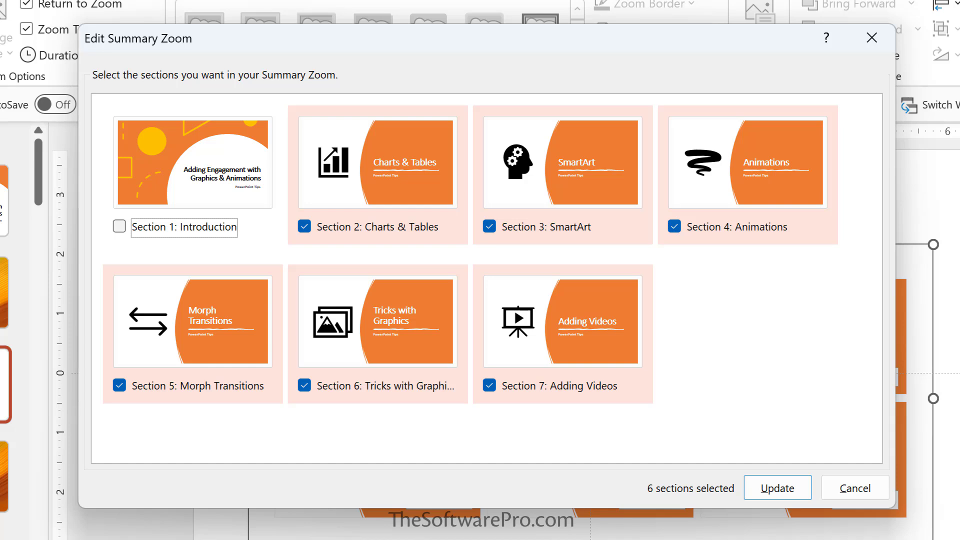
{"action": "left_click", "coordinate": [120, 226]}
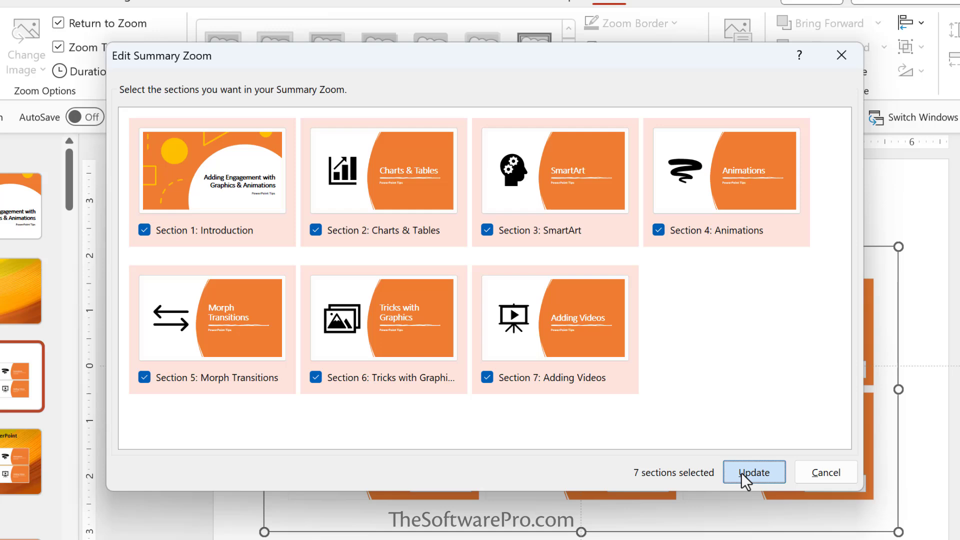
{"action": "left_click", "coordinate": [755, 485]}
{"action": "left_click", "coordinate": [283, 327]}
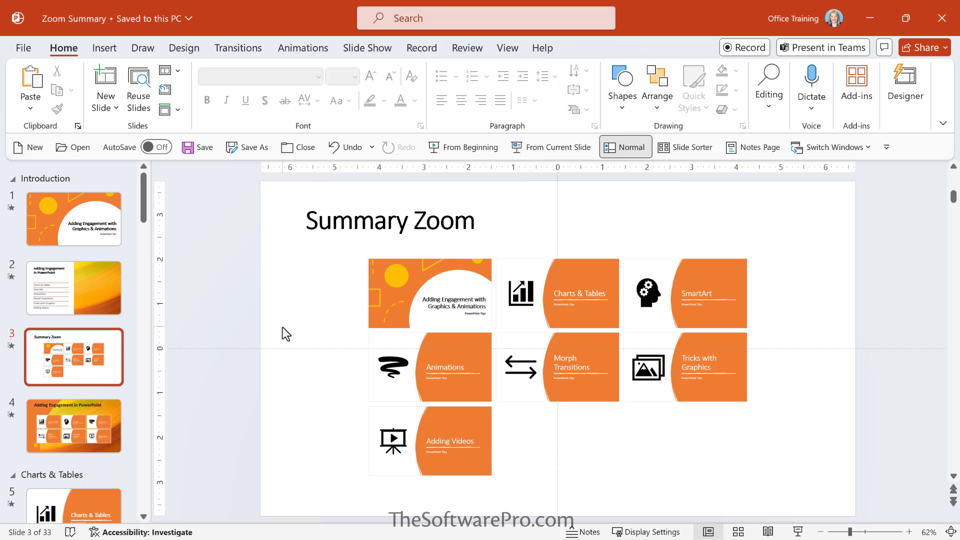
- Select the seven-tile summary zoom on slide 3 and its first tile, showing the Zoom formatting options
{"action": "left_click", "coordinate": [316, 268]}
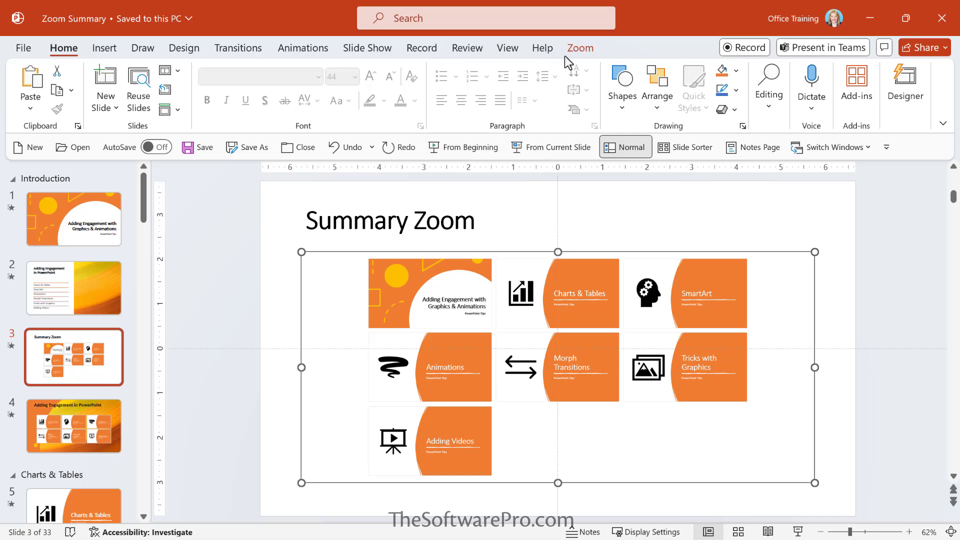
{"action": "left_click", "coordinate": [580, 50]}
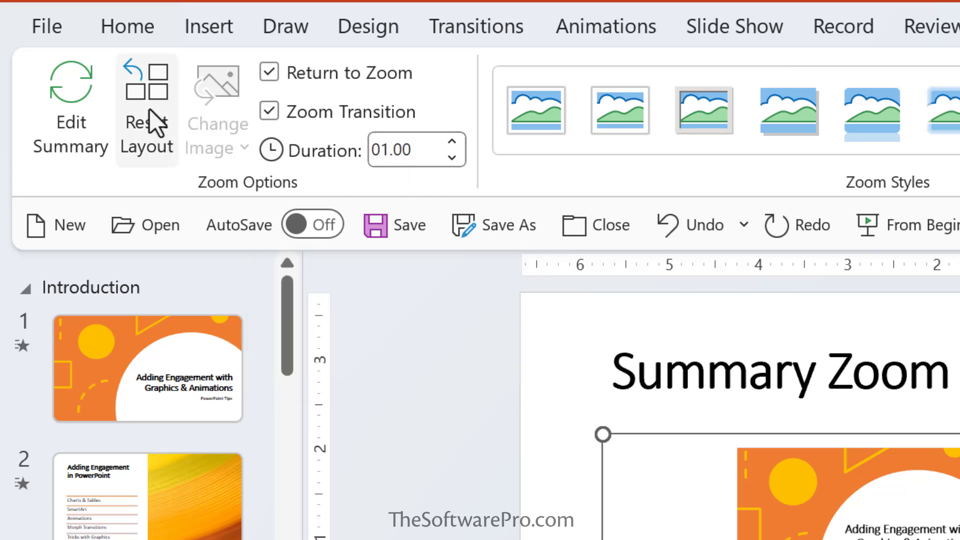
{"action": "left_click", "coordinate": [830, 490]}
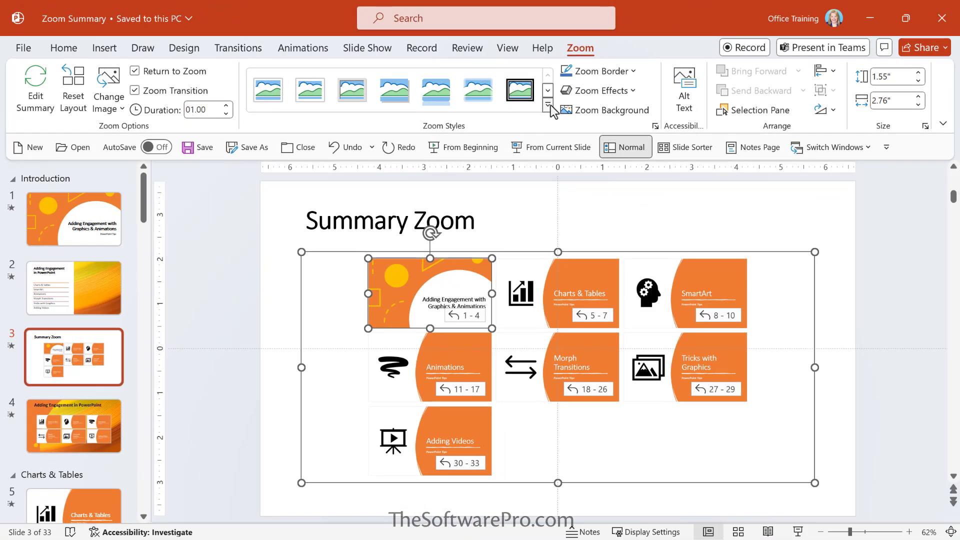
- Apply the Simple Frame, White zoom style to all seven summary tiles
{"action": "left_click", "coordinate": [548, 106]}
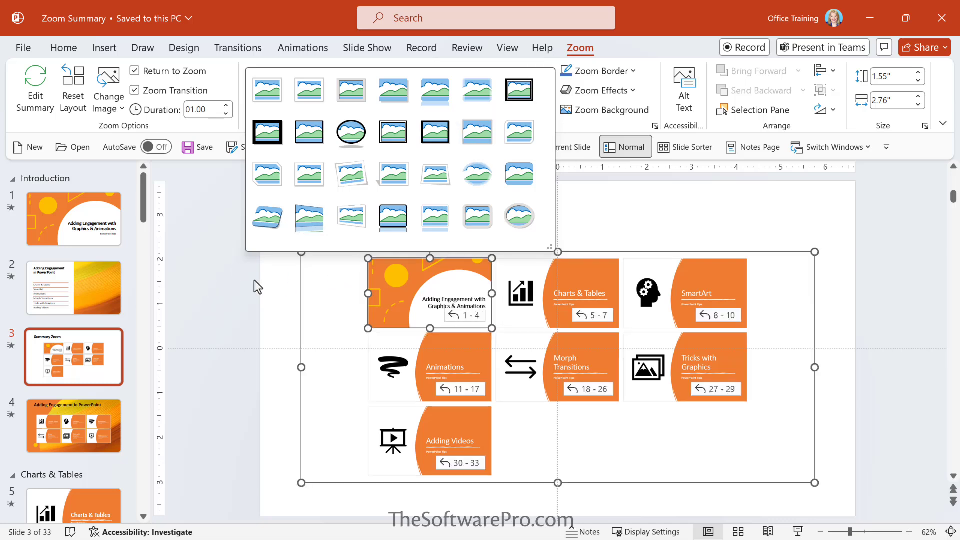
{"action": "left_click", "coordinate": [274, 285]}
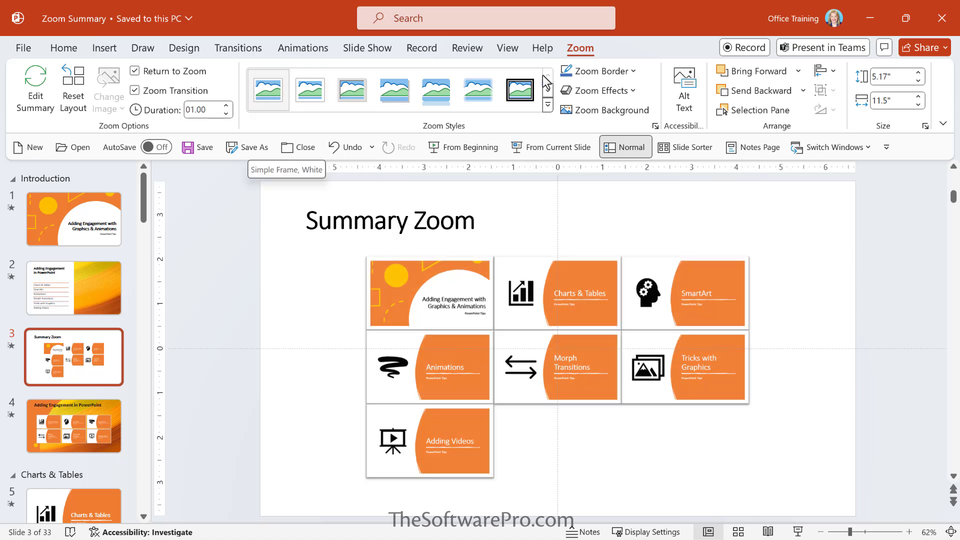
- Give the summary zoom tiles a Black, Text 1 border
{"action": "left_click", "coordinate": [633, 72]}
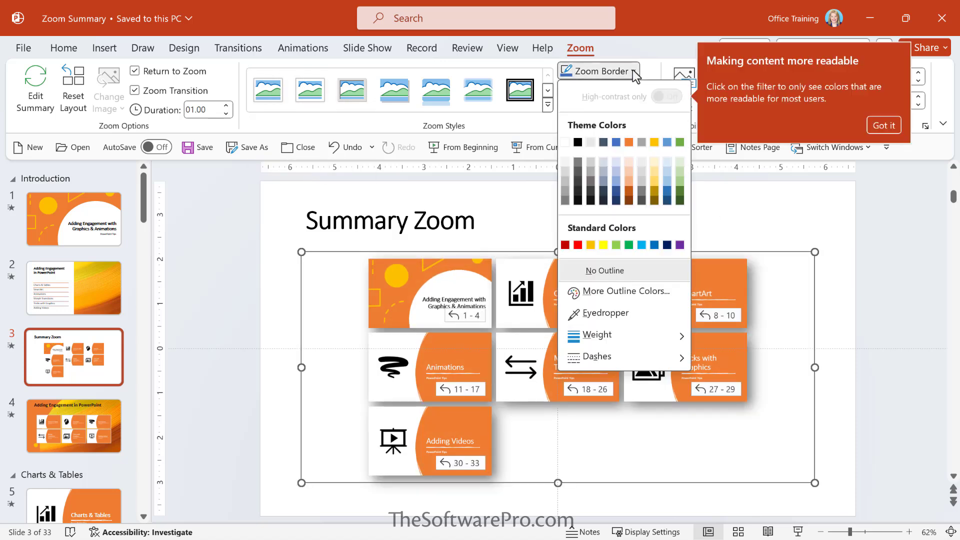
{"action": "left_click", "coordinate": [578, 143]}
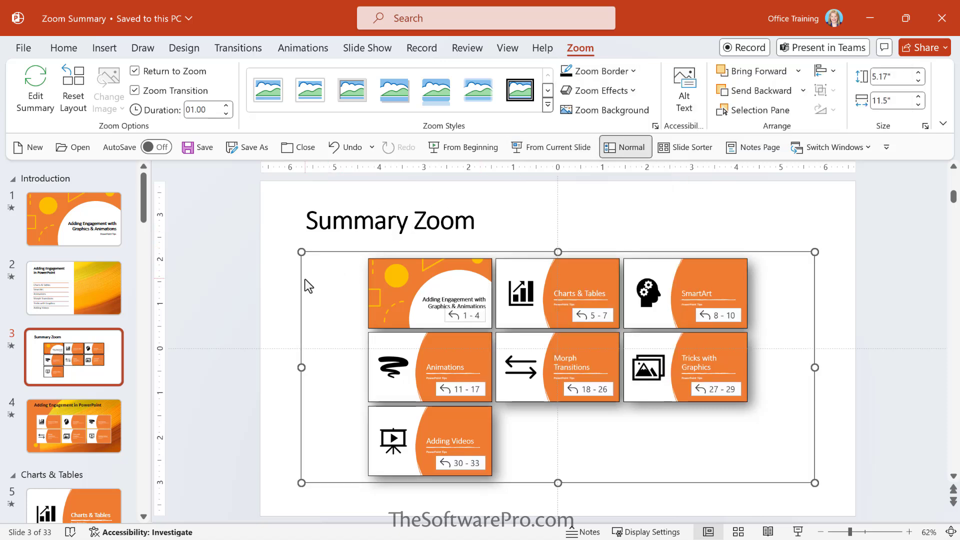